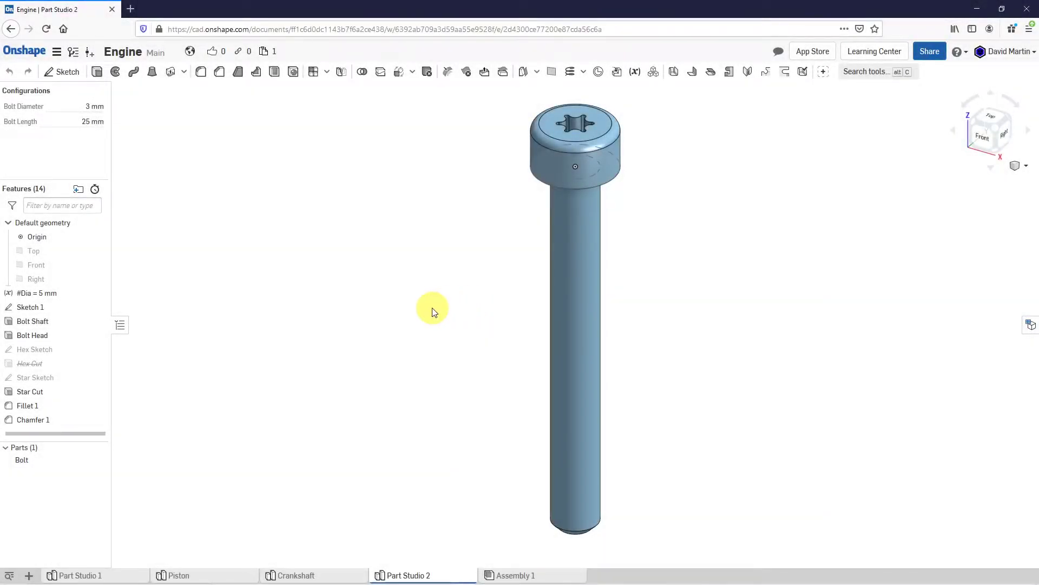
Set the Bolt Diameter configuration to 6 mm and the Bolt Length to 16 mm.
{"action": "left_click", "coordinate": [93, 107]}
{"action": "type", "text": "6"}
{"action": "key", "text": "Return"}
{"action": "left_click", "coordinate": [90, 121]}
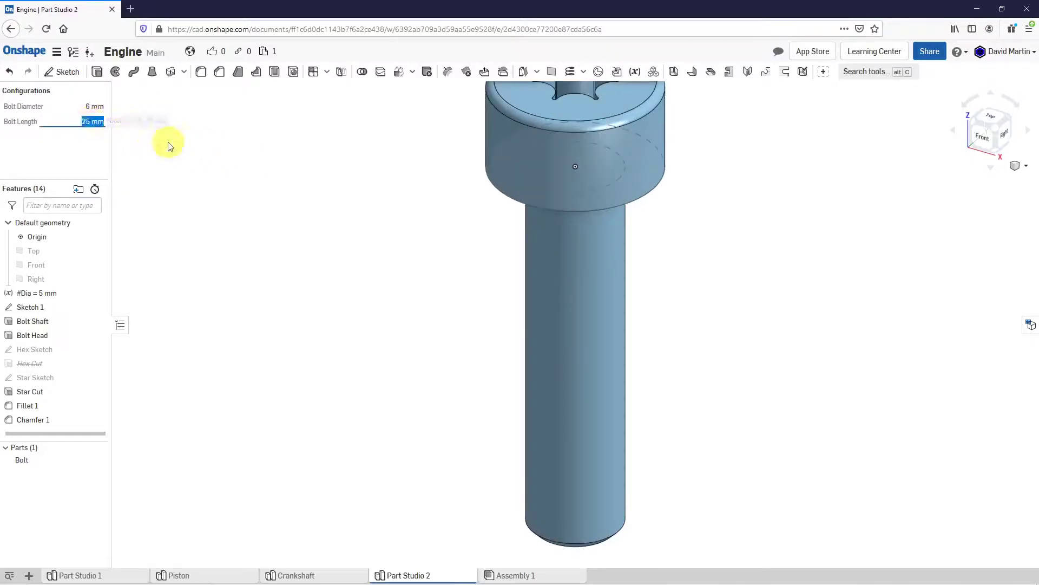
{"action": "type", "text": "16"}
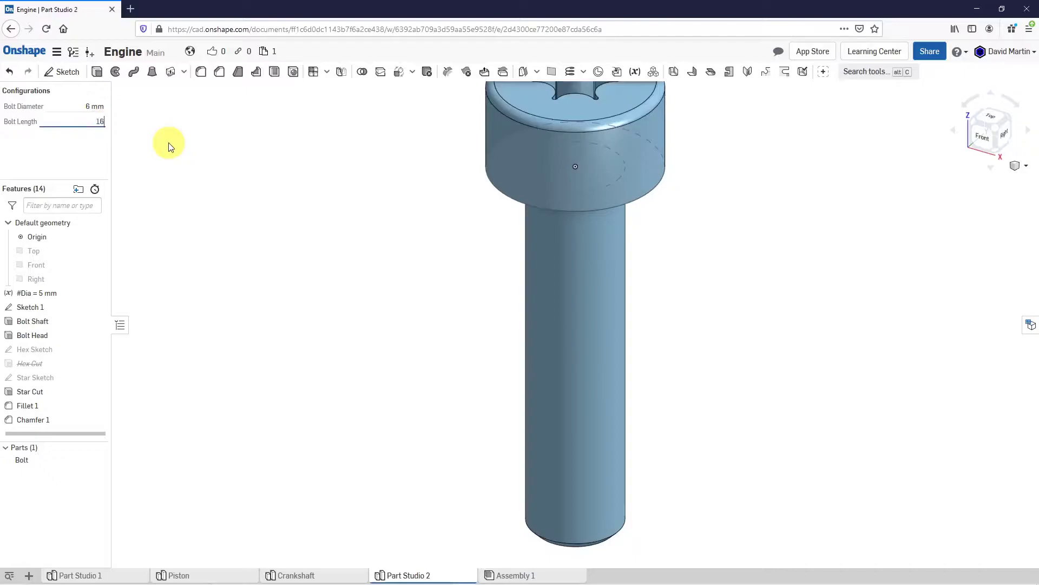
{"action": "key", "text": "Return"}
{"action": "scroll", "coordinate": [346, 335], "scroll_direction": "down", "scroll_amount": 3}
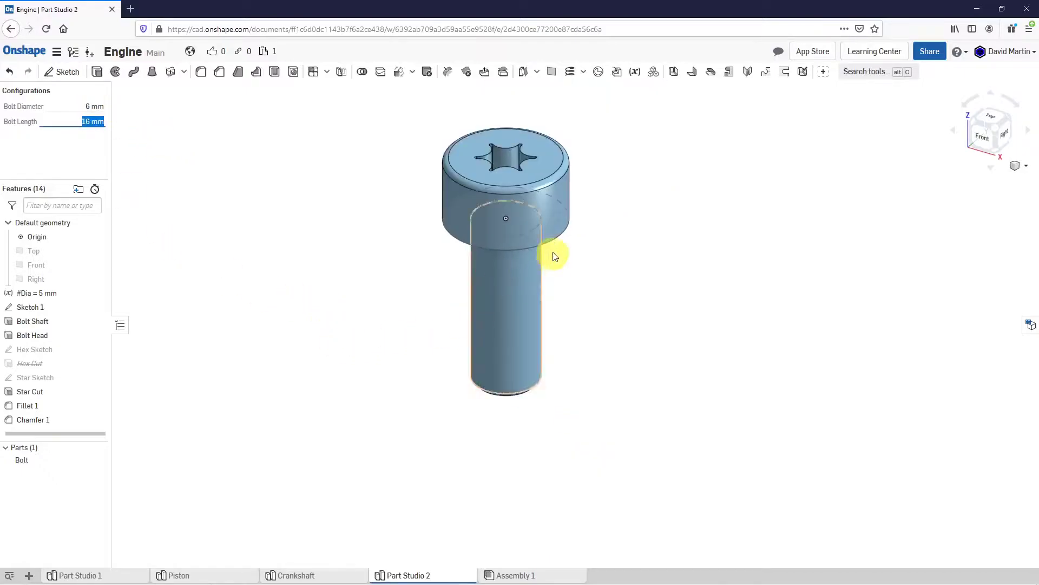
{"action": "scroll", "coordinate": [552, 238], "scroll_direction": "up", "scroll_amount": 3}
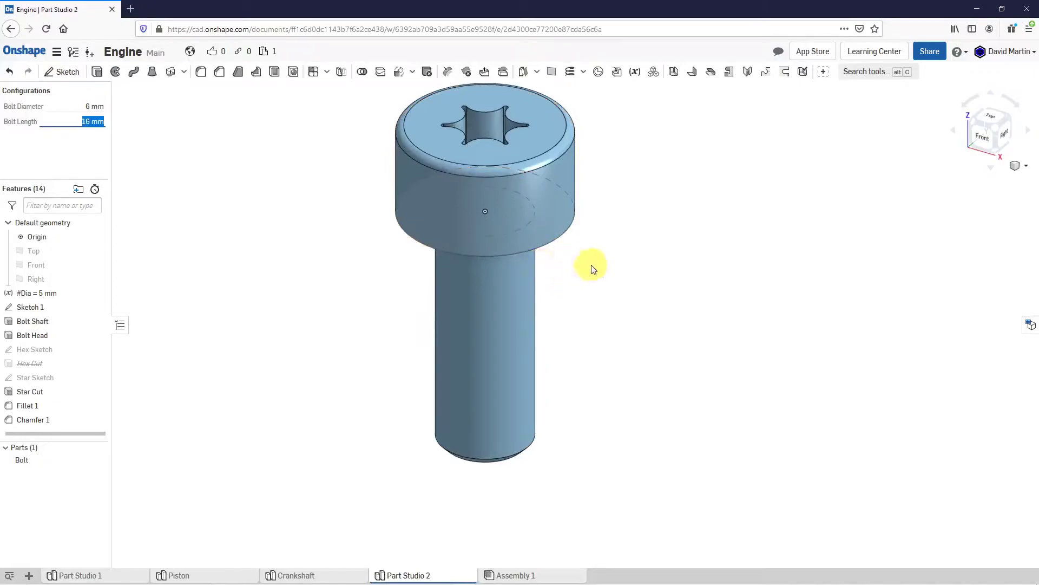
Show the configuration table of Bolt Diameter and Bolt Length usages beside the bolt, viewed from below.
{"action": "left_click", "coordinate": [1031, 326]}
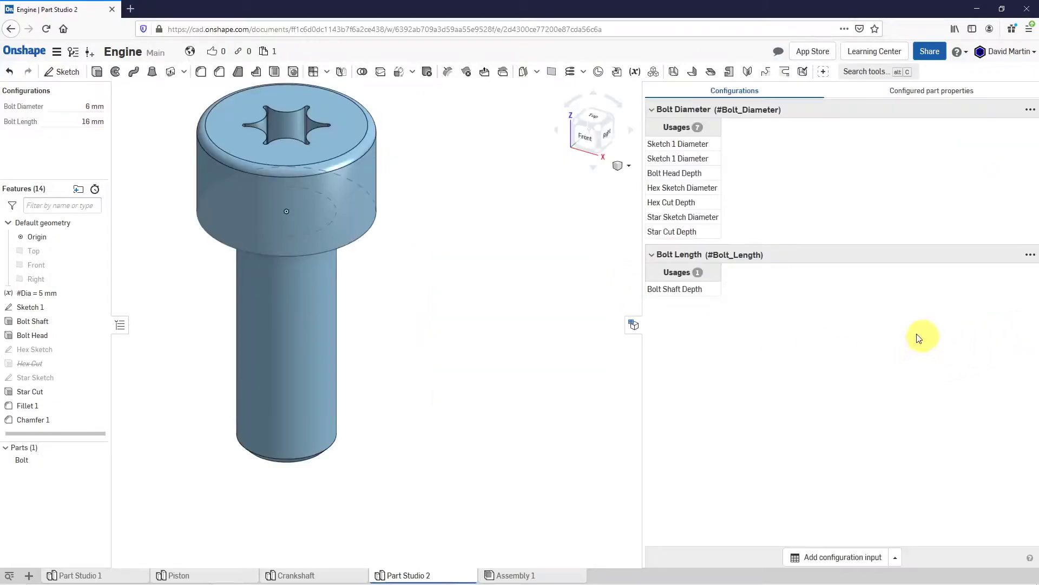
{"action": "middle_click_drag", "start_coordinate": [406, 301], "coordinate": [457, 353]}
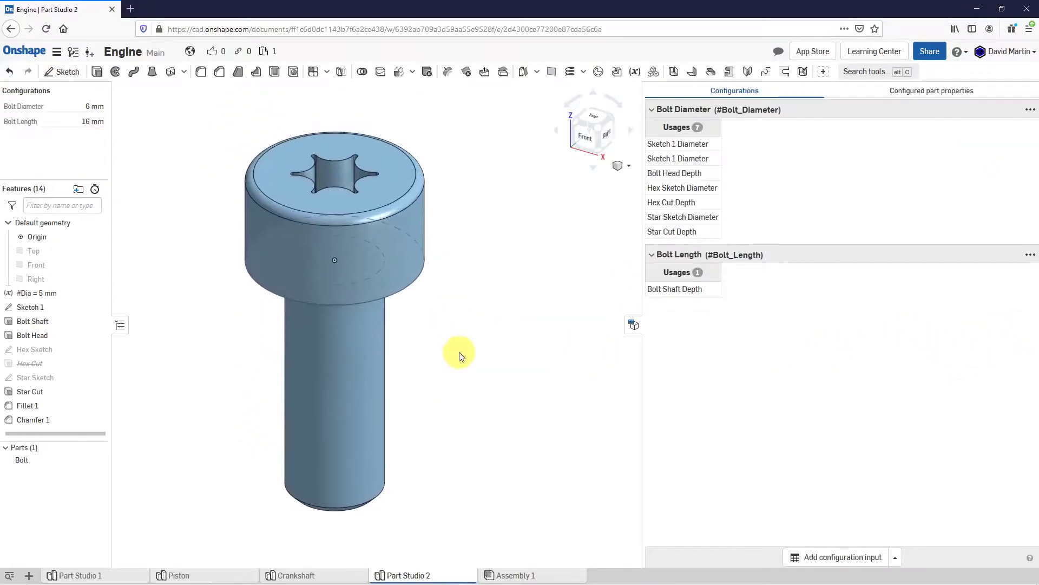
{"action": "right_click_drag", "start_coordinate": [394, 309], "coordinate": [394, 283]}
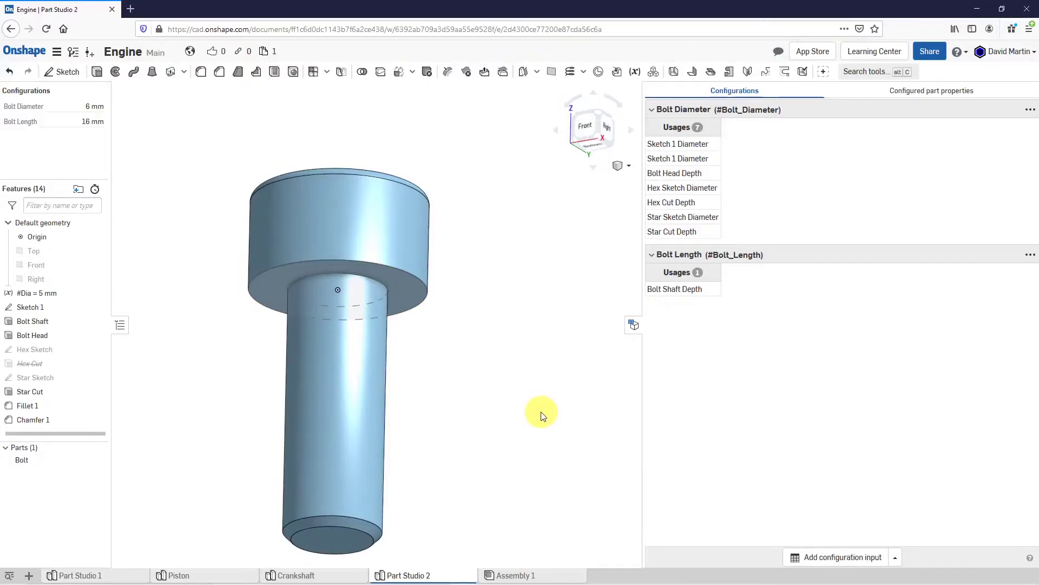
Add a new checkbox configuration input named Chamfer.
{"action": "left_click", "coordinate": [895, 559]}
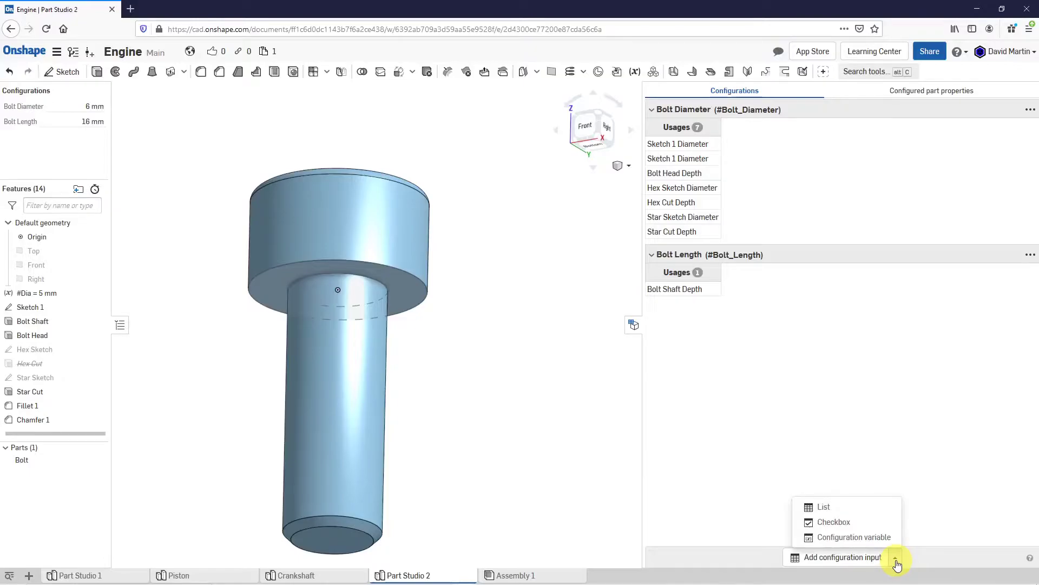
{"action": "left_click", "coordinate": [838, 523]}
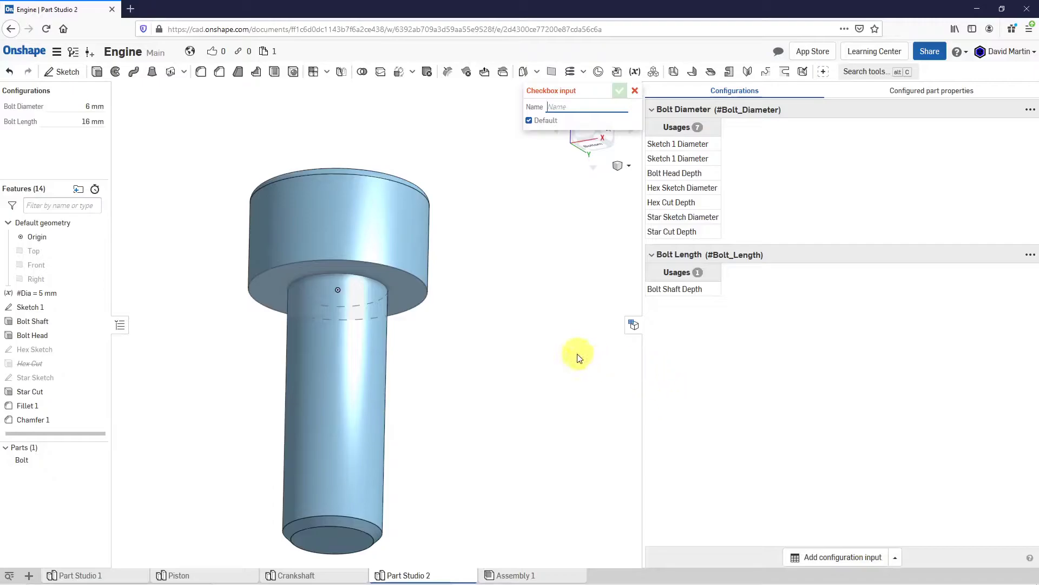
{"action": "type", "text": "Chamfer"}
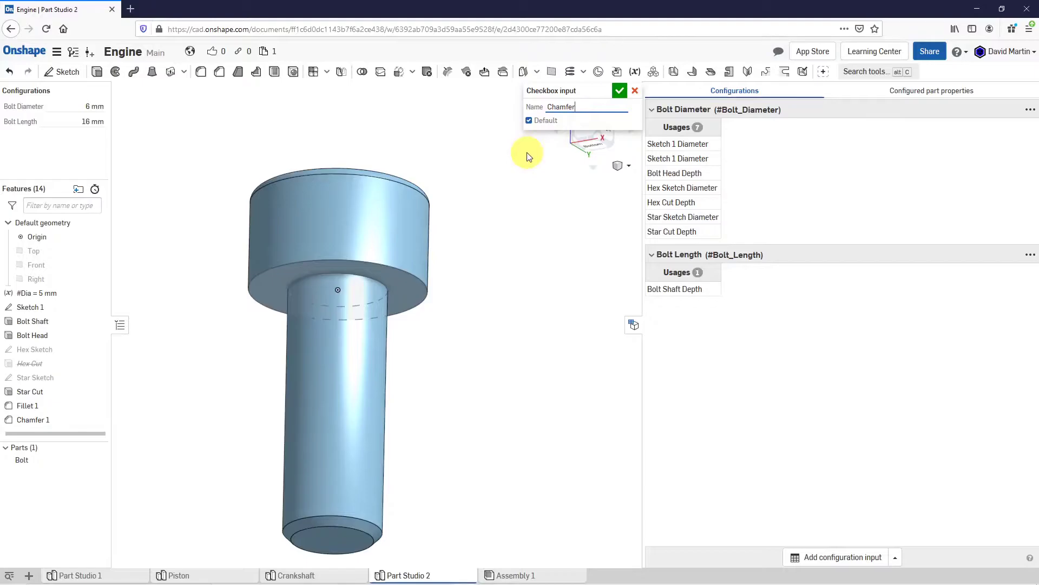
{"action": "left_click", "coordinate": [619, 92]}
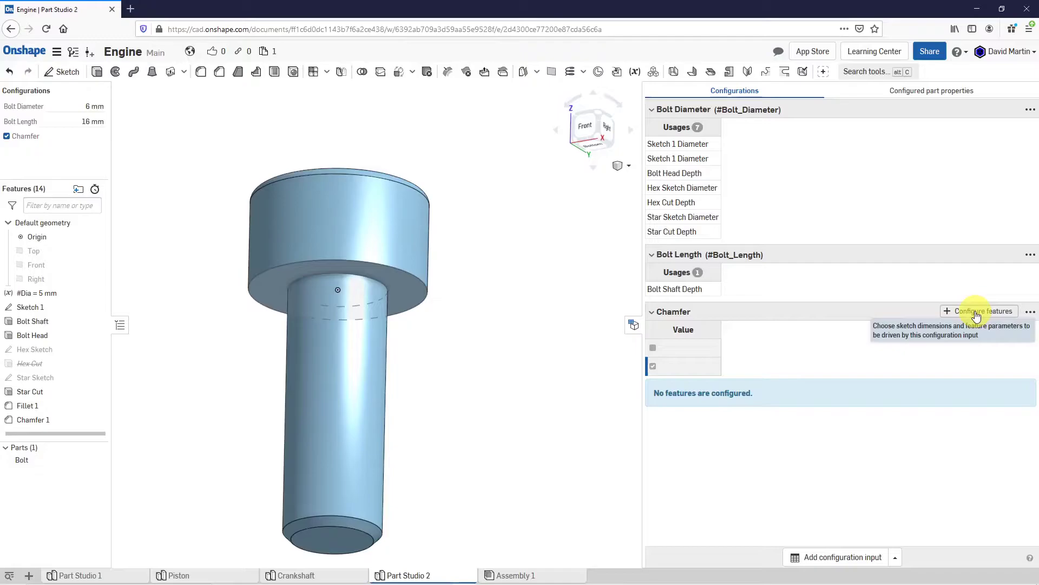
Make the Chamfer input drive Chamfer 1's suppression, adding a Chamfer 1 Unsuppressed column.
{"action": "left_click", "coordinate": [976, 312]}
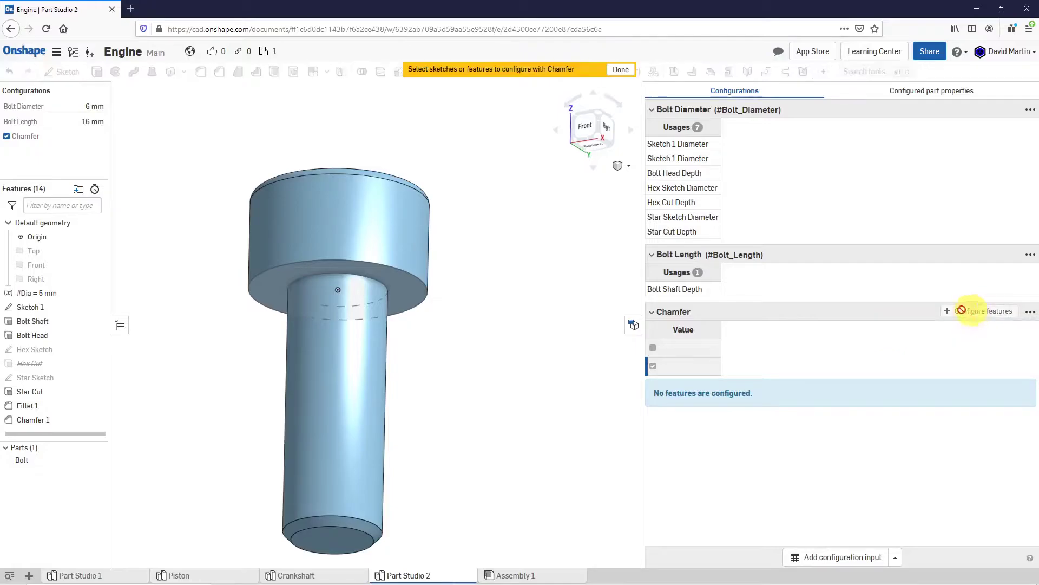
{"action": "left_click", "coordinate": [37, 420]}
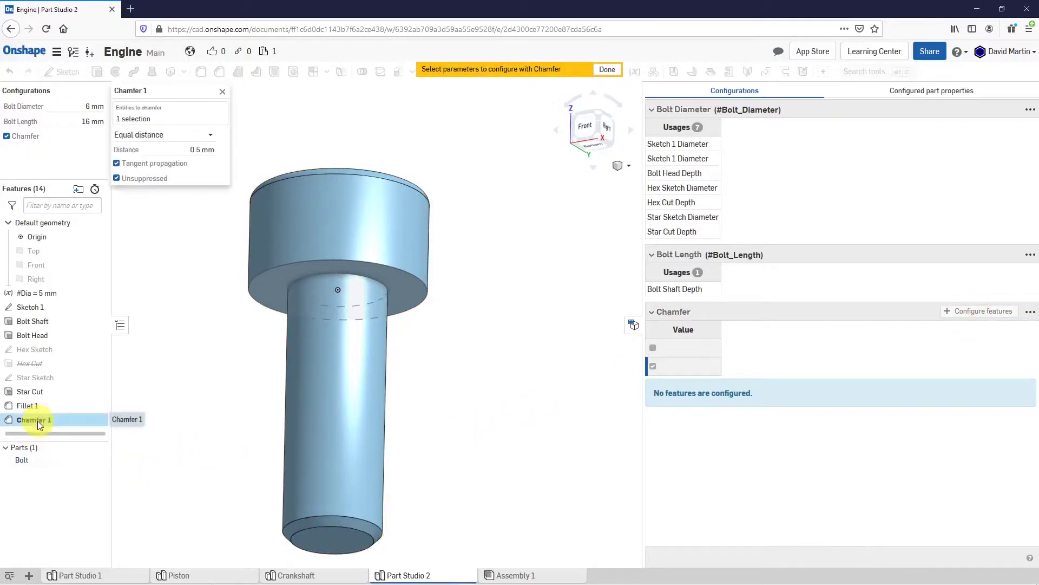
{"action": "left_click", "coordinate": [147, 180]}
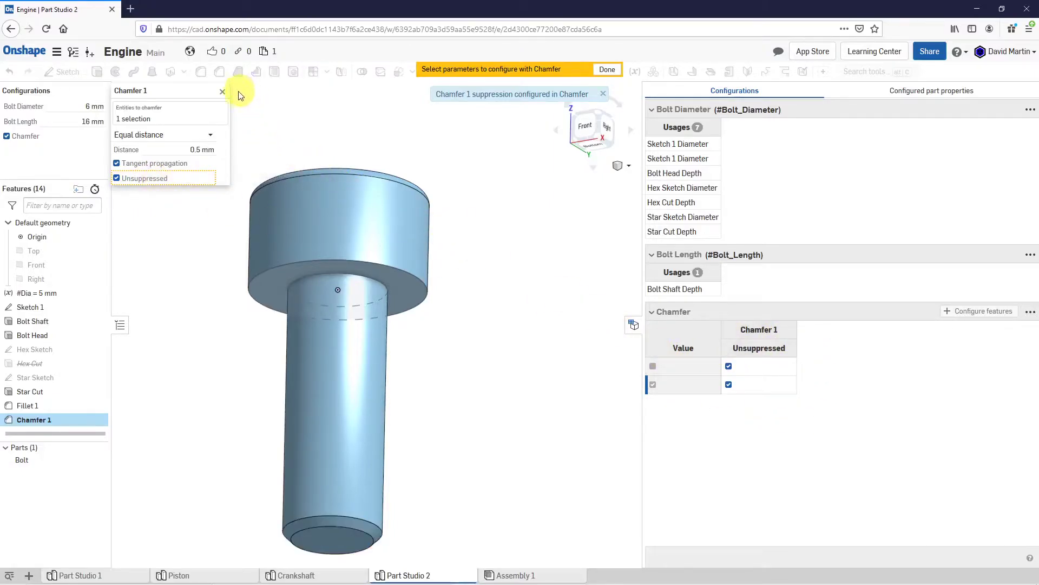
{"action": "left_click", "coordinate": [607, 70]}
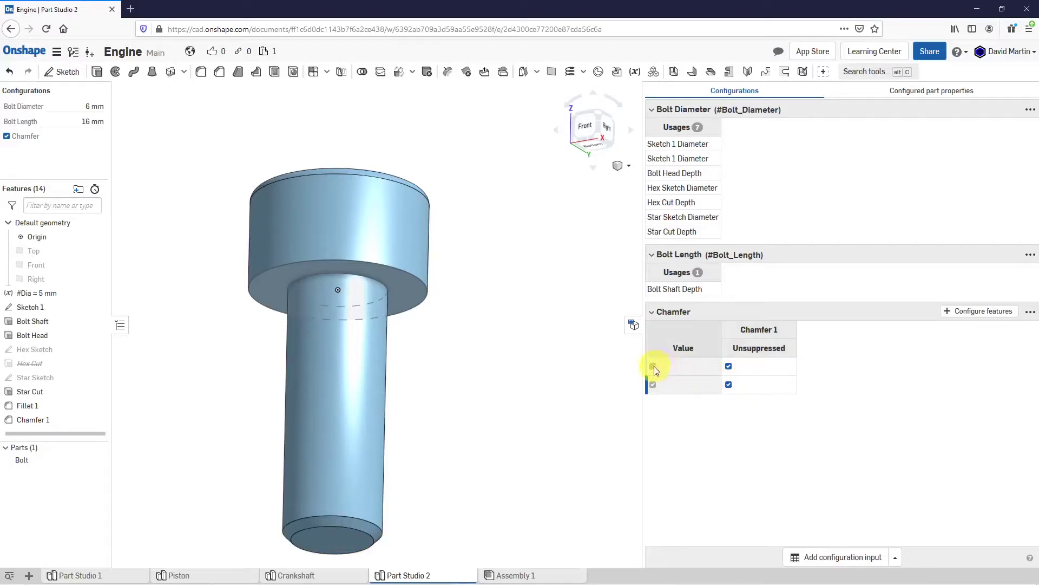
Set Chamfer 1 to be suppressed when the Chamfer checkbox is unchecked.
{"action": "left_click", "coordinate": [729, 368]}
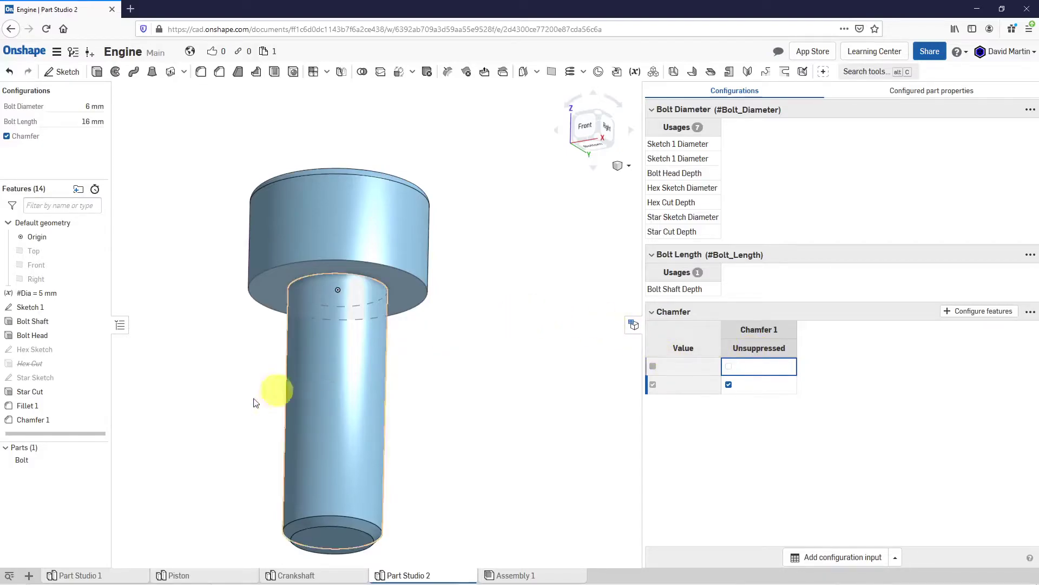
{"action": "scroll", "coordinate": [364, 346], "scroll_direction": "down", "scroll_amount": 2}
{"action": "right_click_drag", "start_coordinate": [361, 333], "coordinate": [345, 371]}
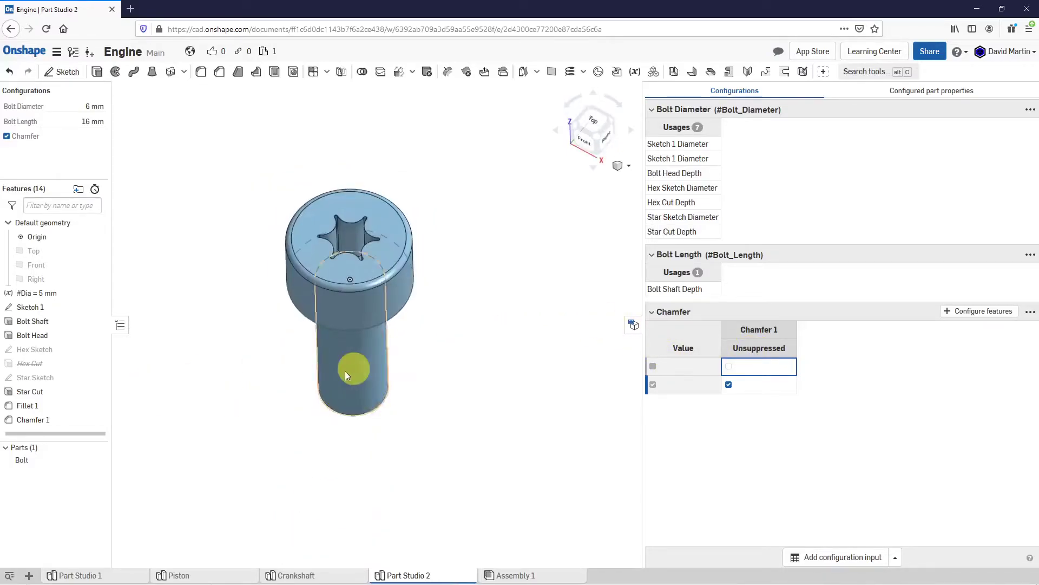
Unsuppress the Hex Cut feature so the head shows a hex socket.
{"action": "right_click", "coordinate": [39, 366]}
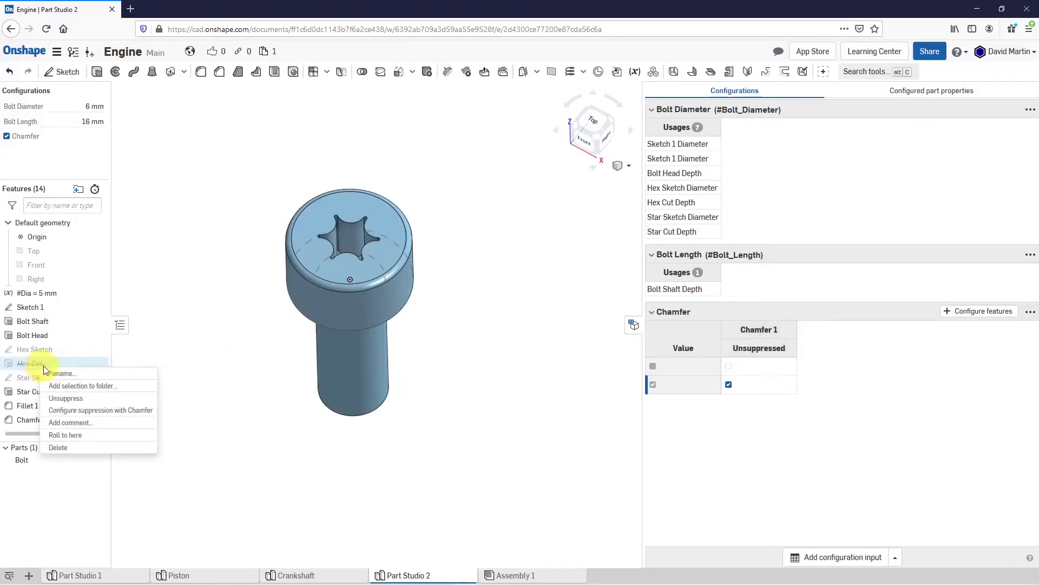
{"action": "left_click", "coordinate": [80, 398]}
{"action": "scroll", "coordinate": [363, 227], "scroll_direction": "up", "scroll_amount": 3}
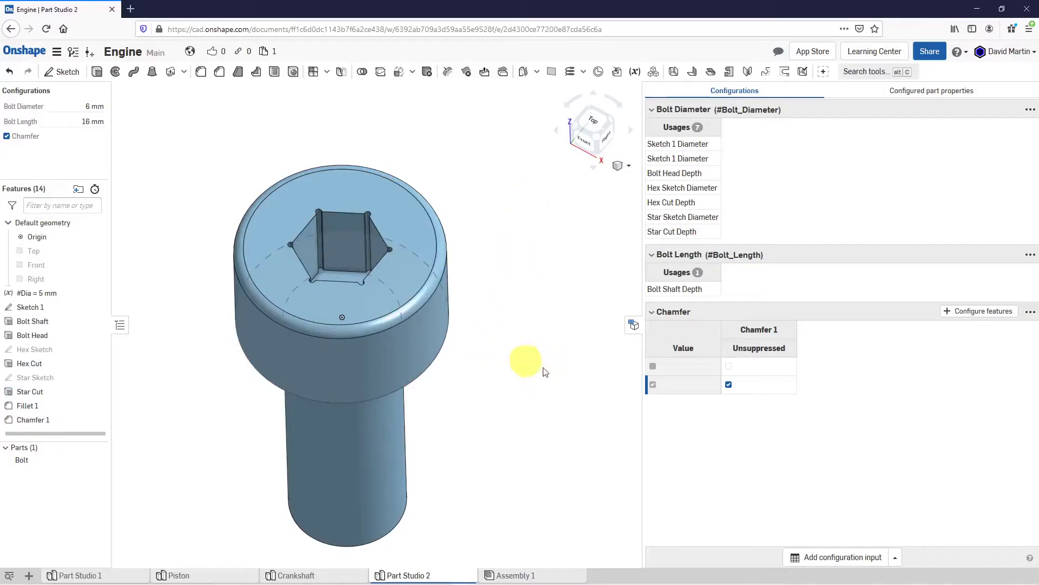
Add a second checkbox configuration input named Hex Head.
{"action": "left_click", "coordinate": [894, 558]}
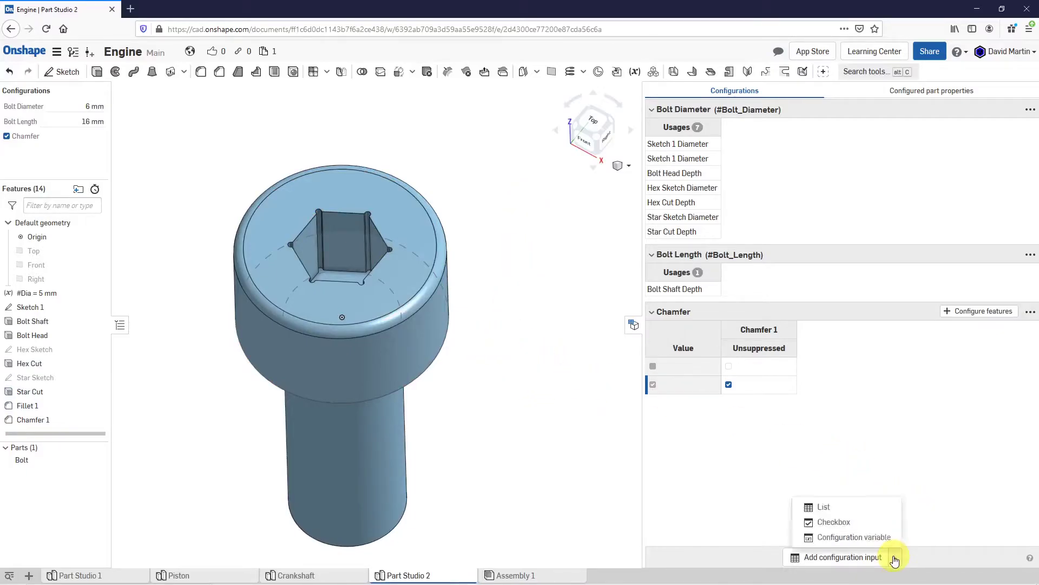
{"action": "left_click", "coordinate": [844, 523]}
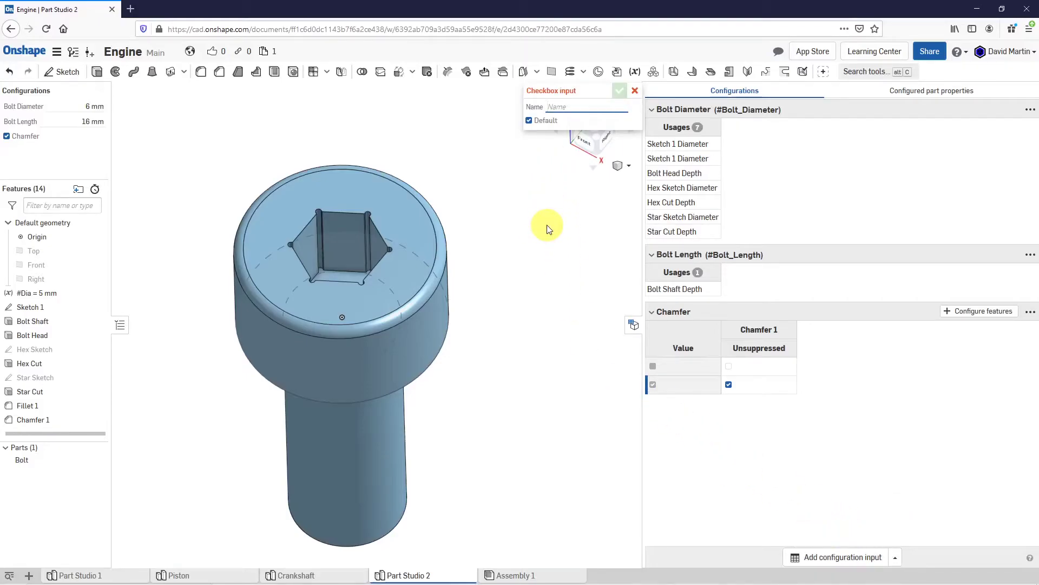
{"action": "type", "text": "Hex Head"}
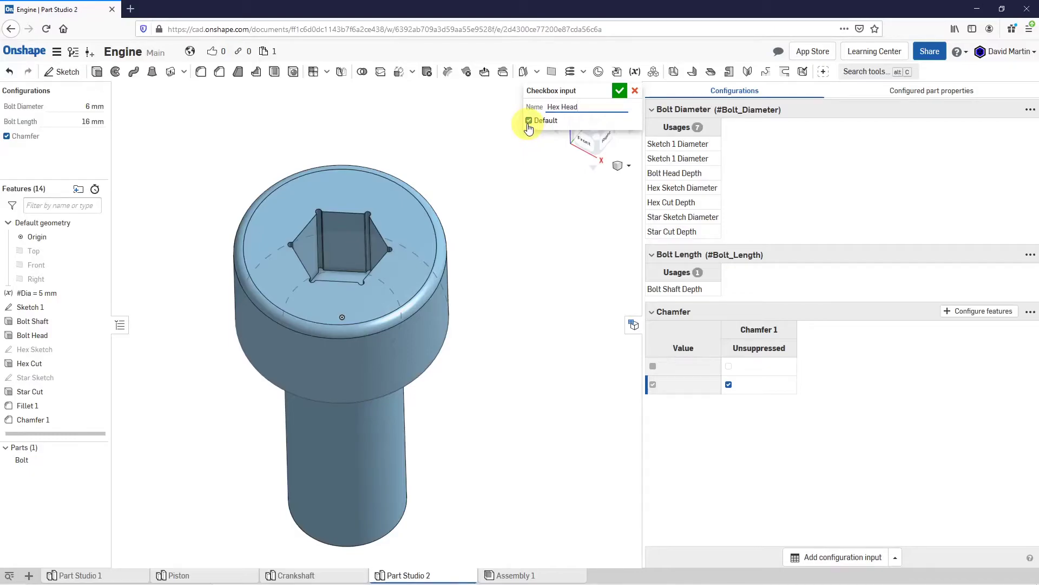
{"action": "left_click", "coordinate": [619, 91]}
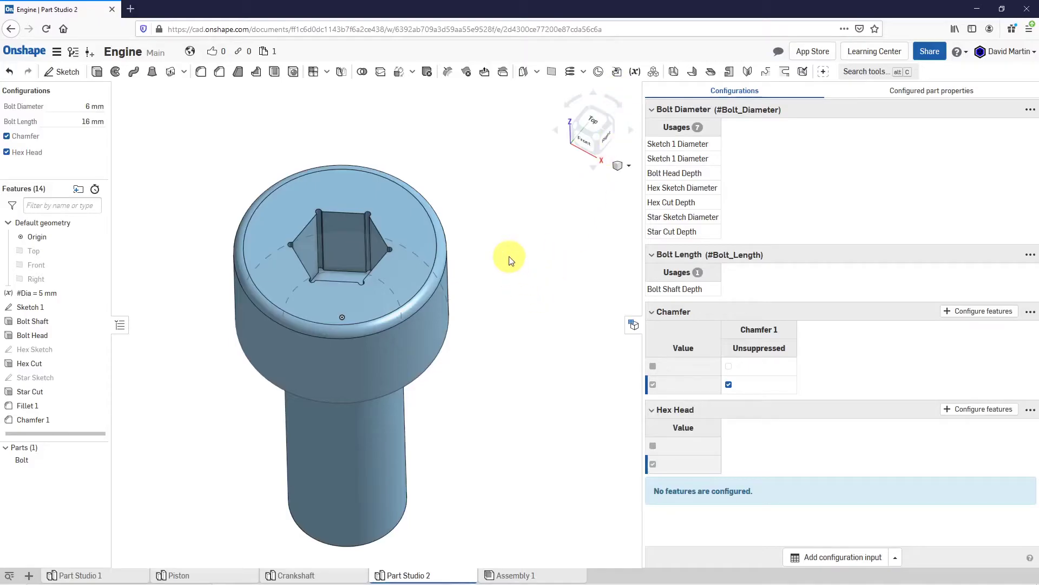
Make Hex Head drive Hex Cut and Star Cut, suppressing Star Cut when checked and Hex Cut when unchecked.
{"action": "left_click", "coordinate": [985, 410]}
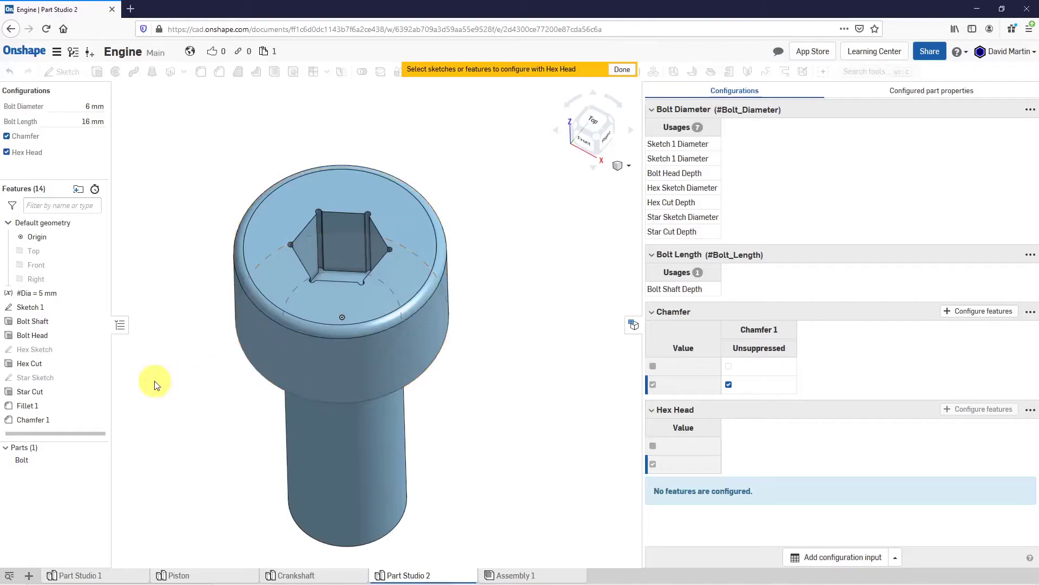
{"action": "left_click", "coordinate": [28, 363]}
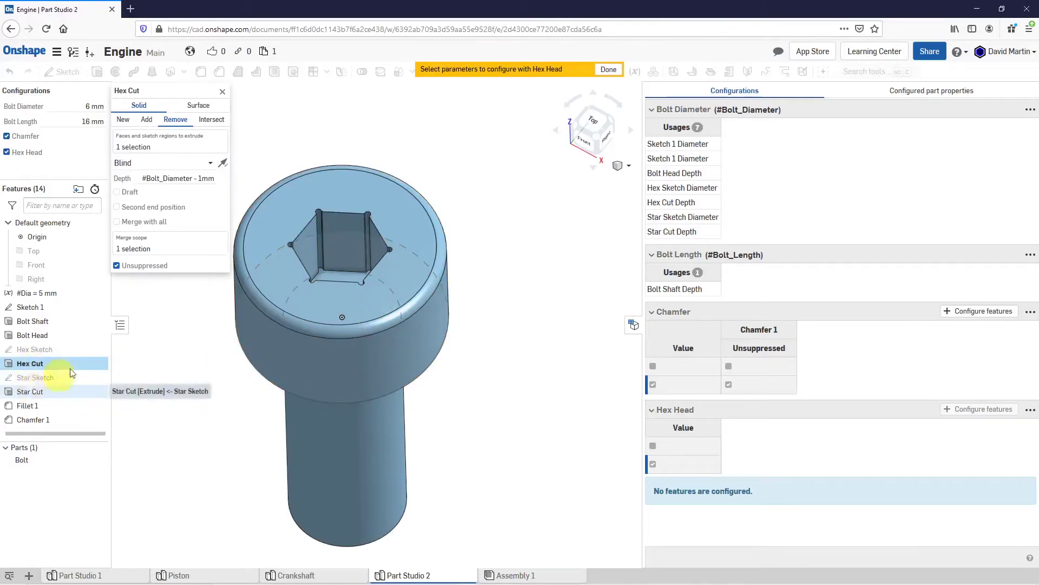
{"action": "left_click", "coordinate": [145, 265]}
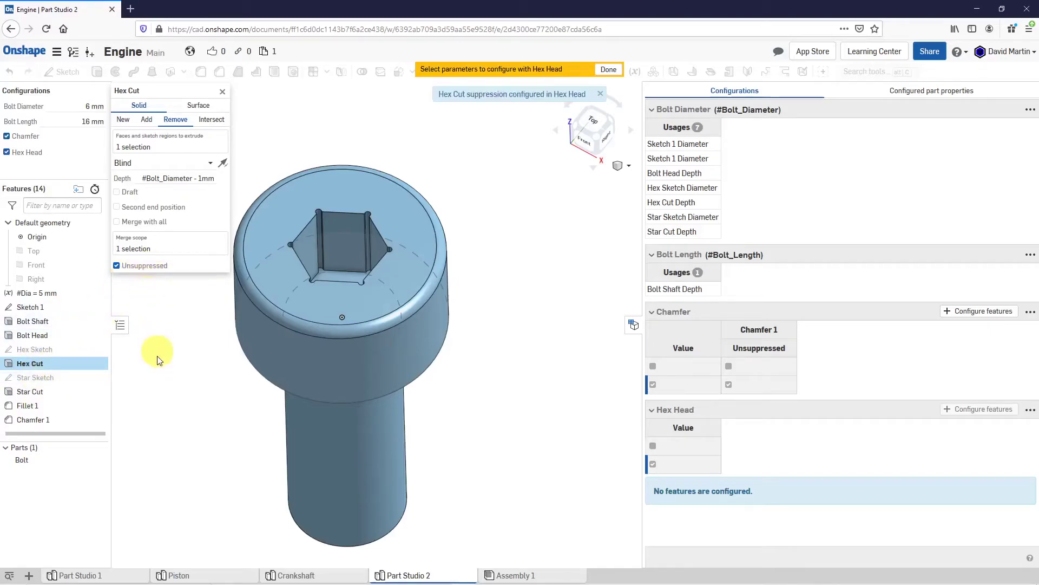
{"action": "left_click", "coordinate": [37, 393]}
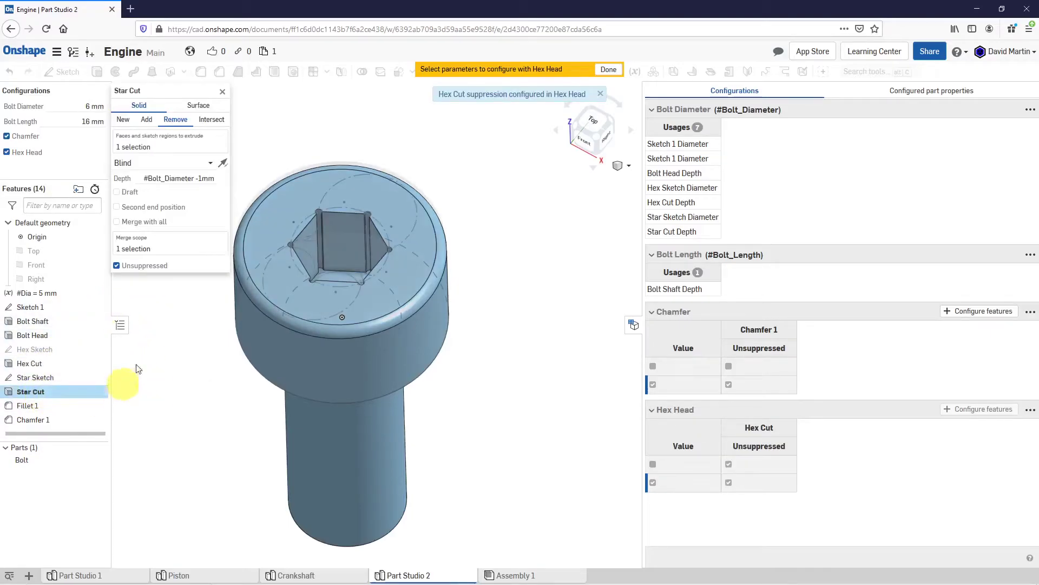
{"action": "left_click", "coordinate": [144, 265]}
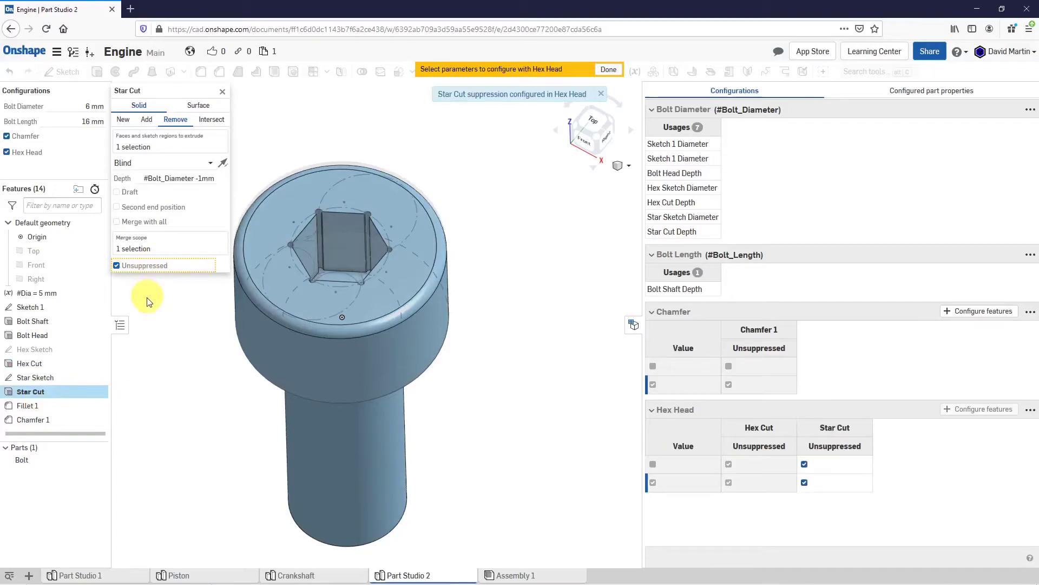
{"action": "left_click", "coordinate": [609, 70]}
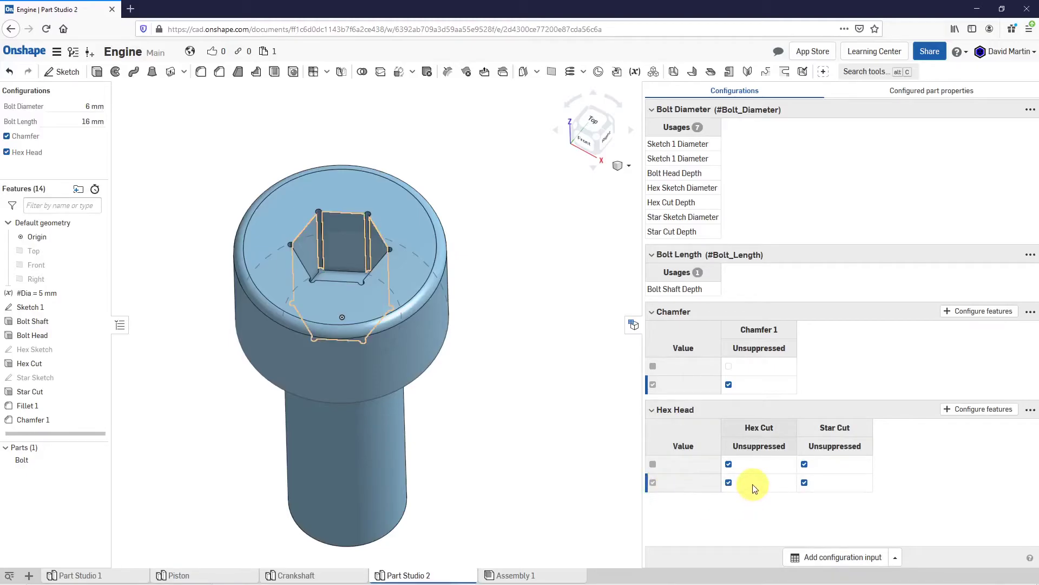
{"action": "left_click", "coordinate": [805, 482]}
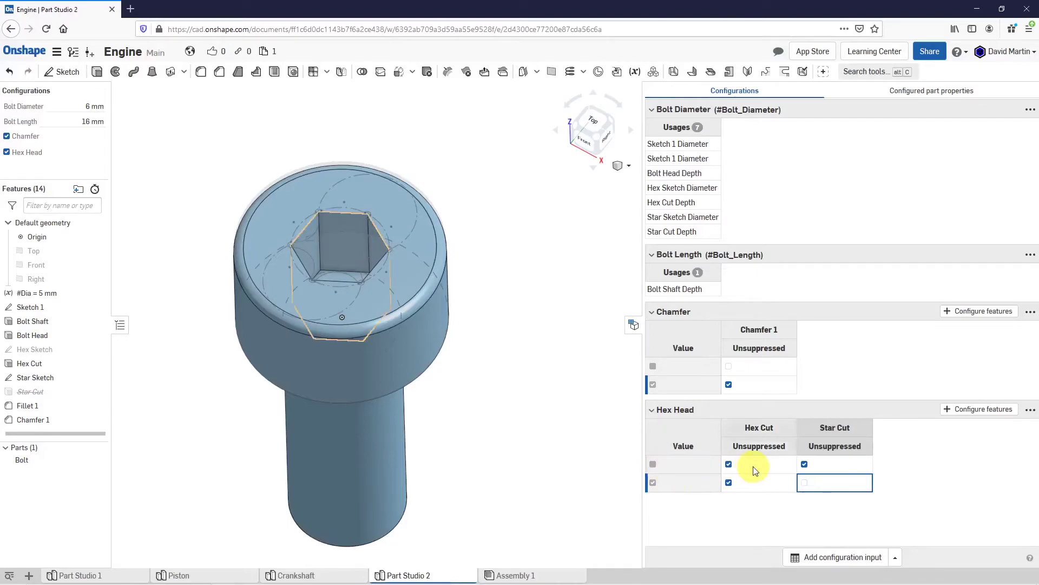
{"action": "left_click", "coordinate": [730, 464]}
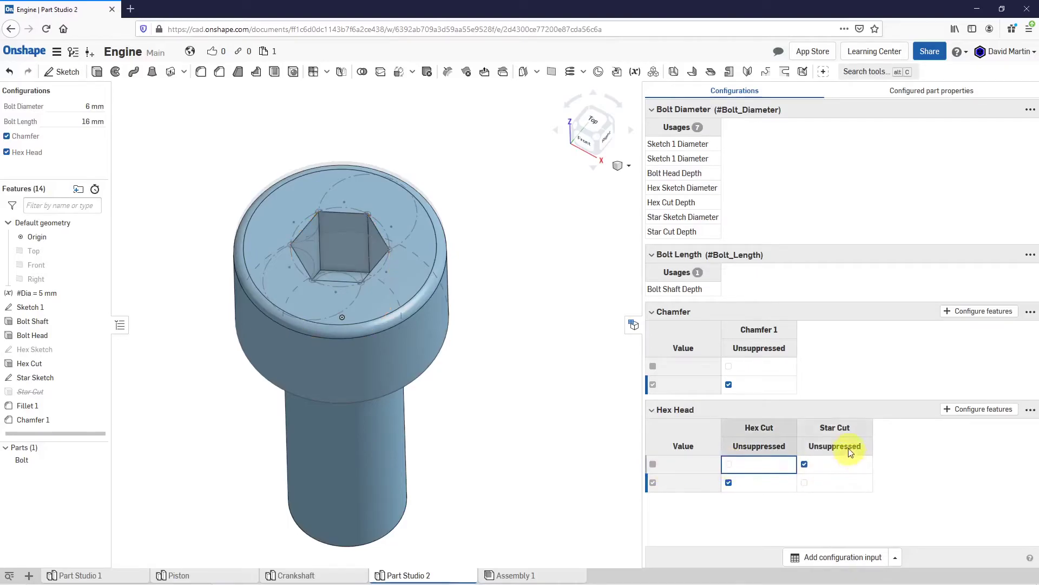
Keep Star Cut active for unchecked Hex Head, and move the Hex Head input above Chamfer.
{"action": "left_click", "coordinate": [805, 465]}
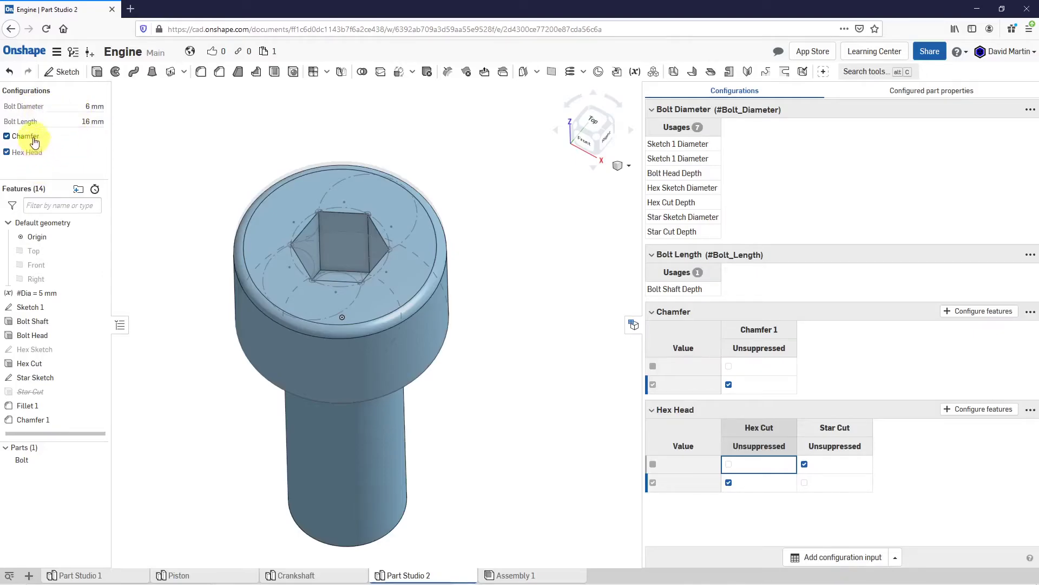
{"action": "left_click", "coordinate": [1030, 410]}
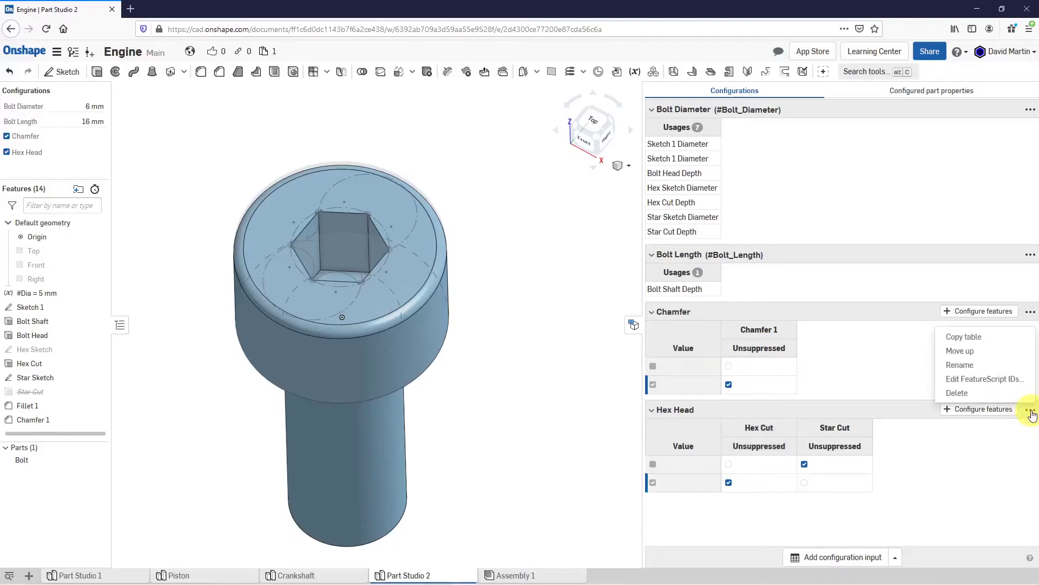
{"action": "left_click", "coordinate": [961, 351]}
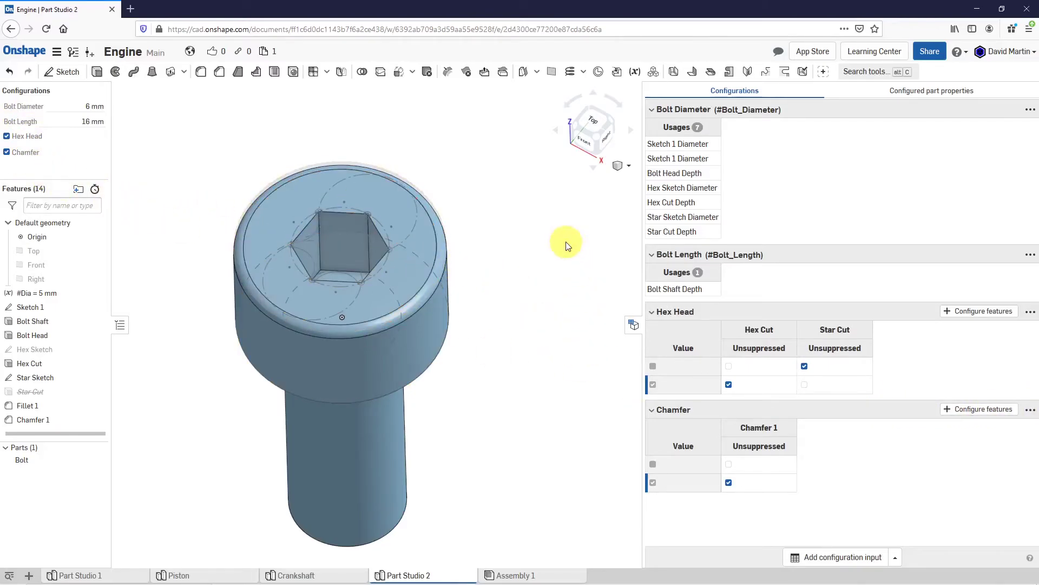
Close the configuration table and hide Star Sketch, Hex Sketch and Sketch 1.
{"action": "left_click", "coordinate": [560, 271]}
{"action": "left_click", "coordinate": [633, 326]}
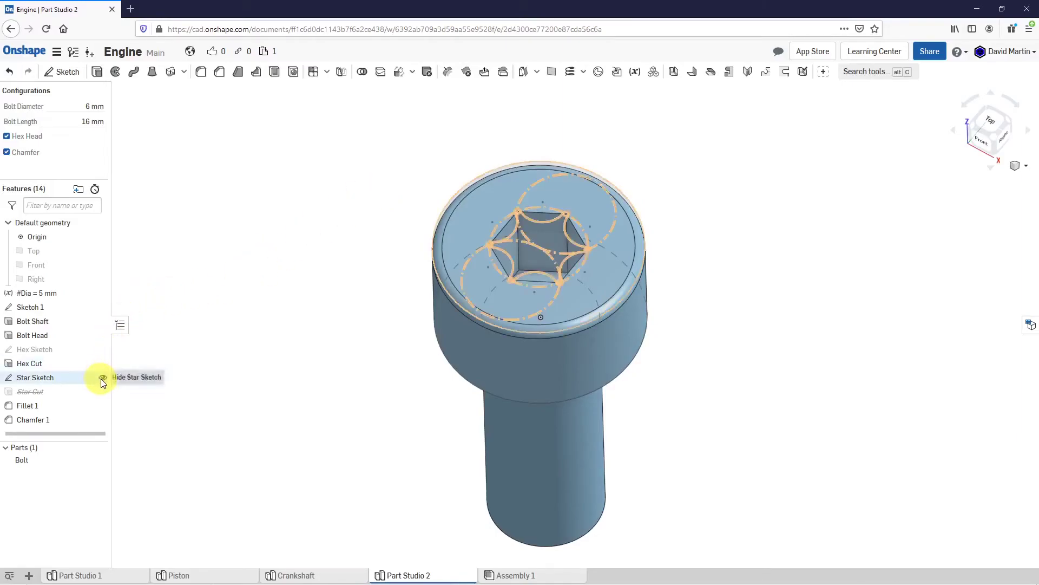
{"action": "left_click", "coordinate": [102, 377]}
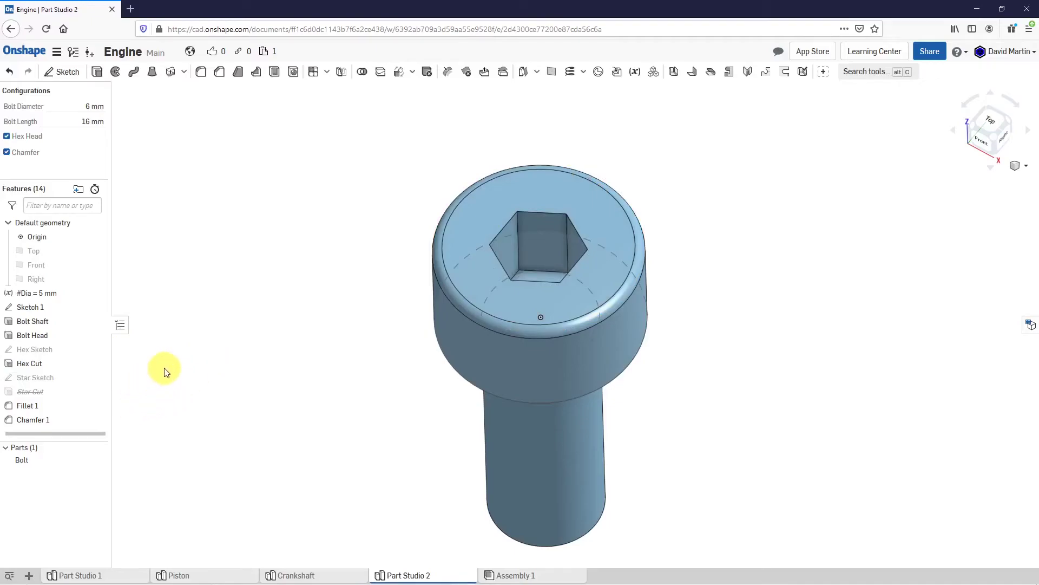
{"action": "left_click", "coordinate": [104, 350]}
{"action": "left_click", "coordinate": [103, 307]}
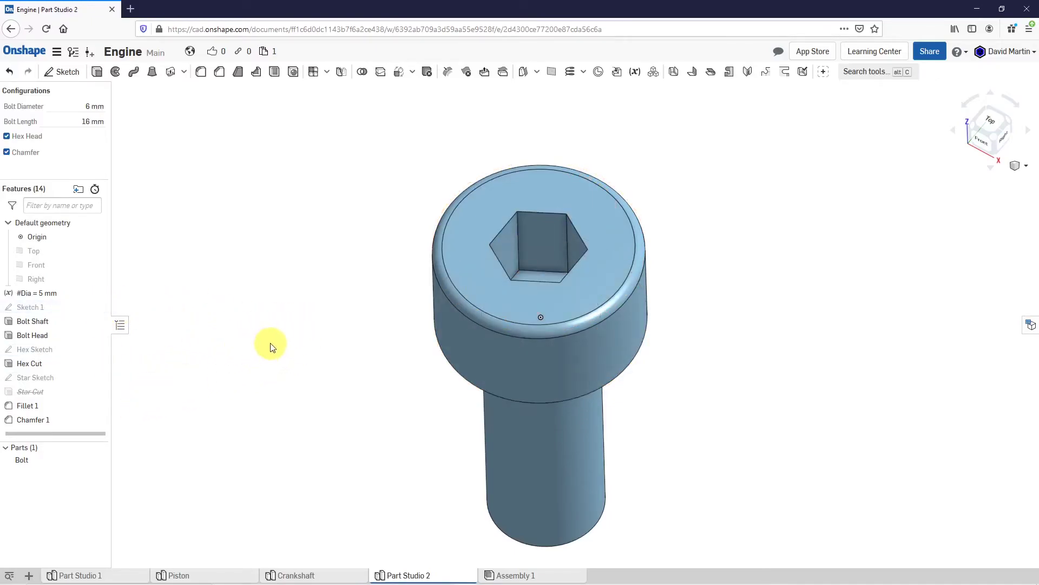
{"action": "scroll", "coordinate": [297, 228], "scroll_direction": "down", "scroll_amount": 2}
{"action": "right_click_drag", "start_coordinate": [339, 258], "coordinate": [341, 209]}
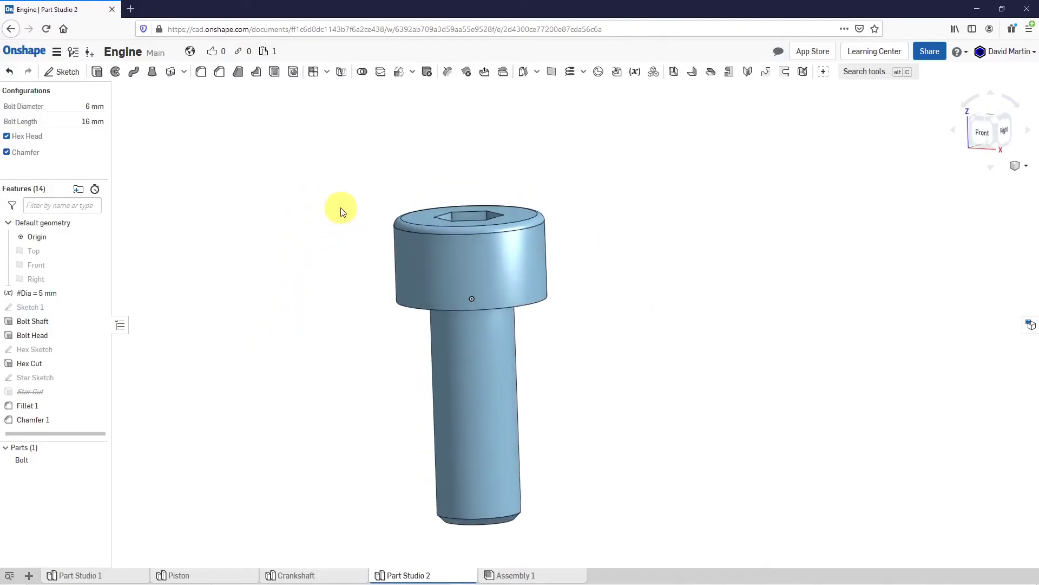
{"action": "left_click", "coordinate": [7, 153]}
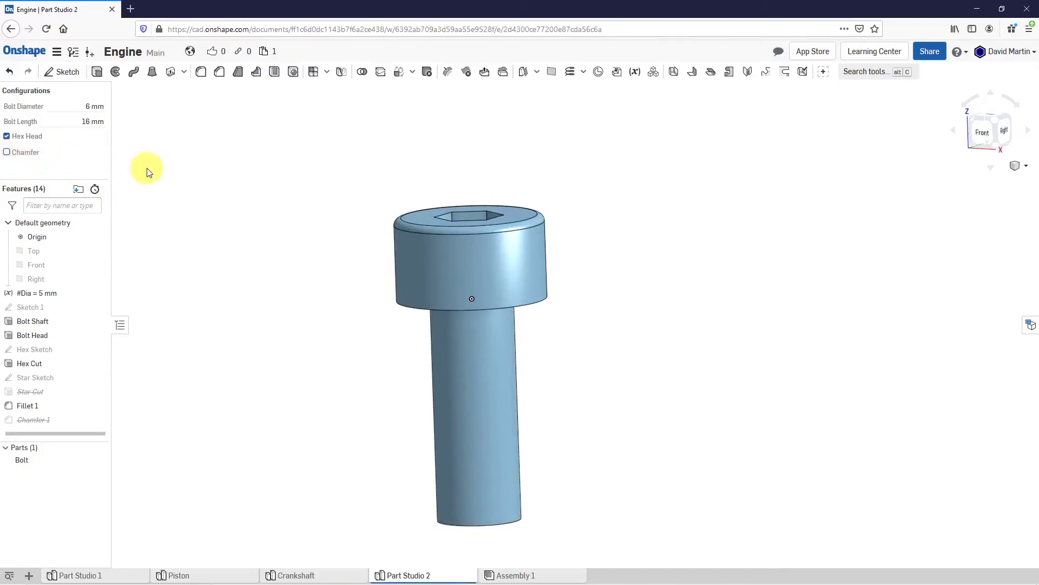
{"action": "left_click", "coordinate": [7, 153]}
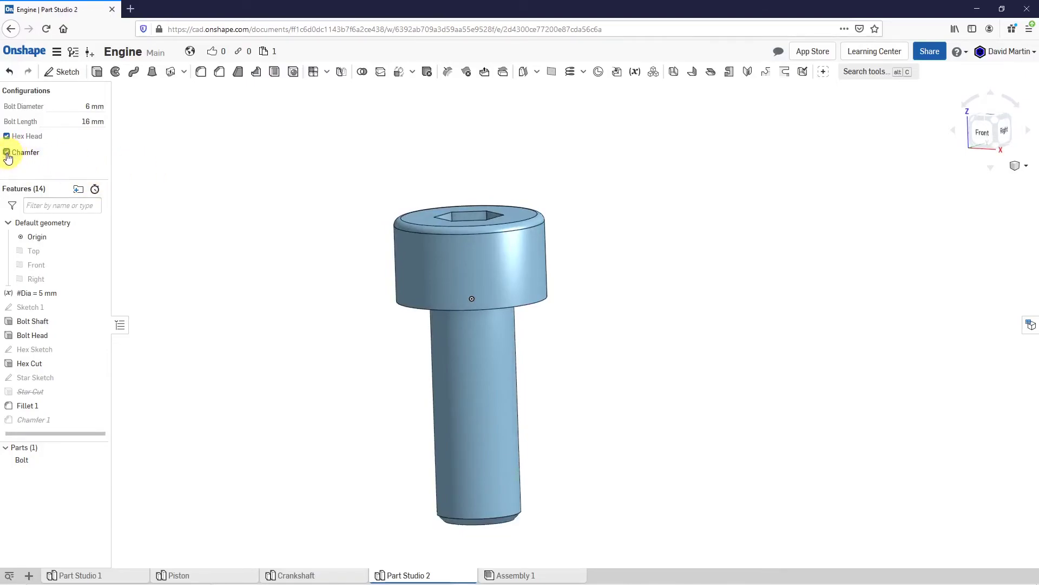
{"action": "left_click", "coordinate": [6, 153]}
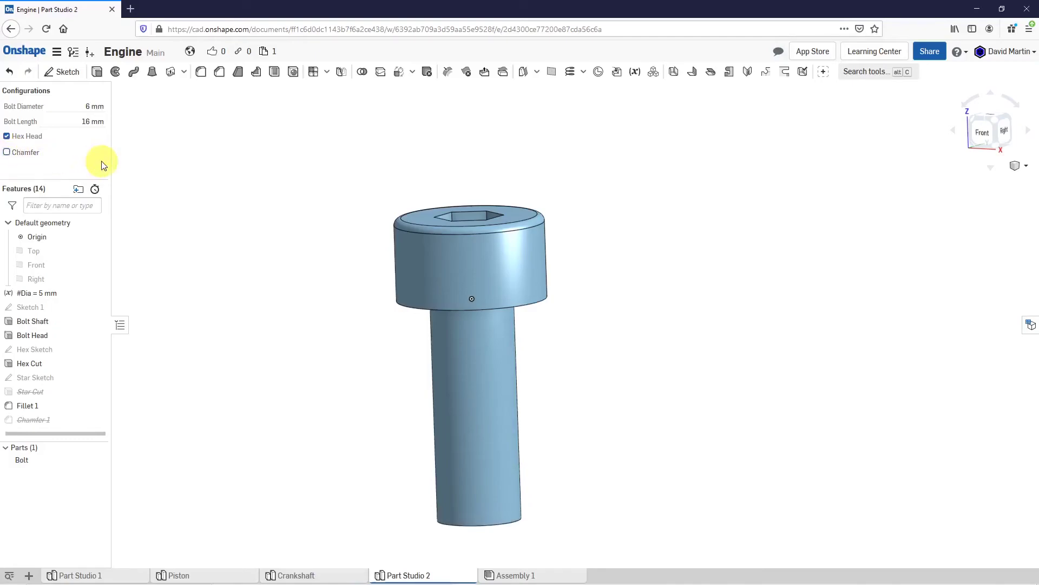
{"action": "left_click", "coordinate": [7, 153]}
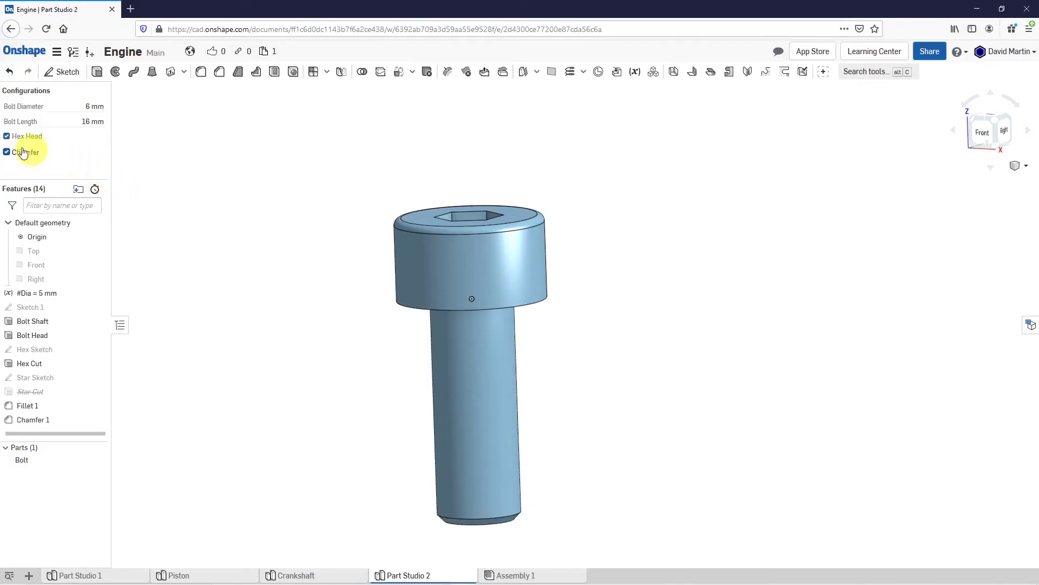
{"action": "right_click_drag", "start_coordinate": [364, 218], "coordinate": [382, 256]}
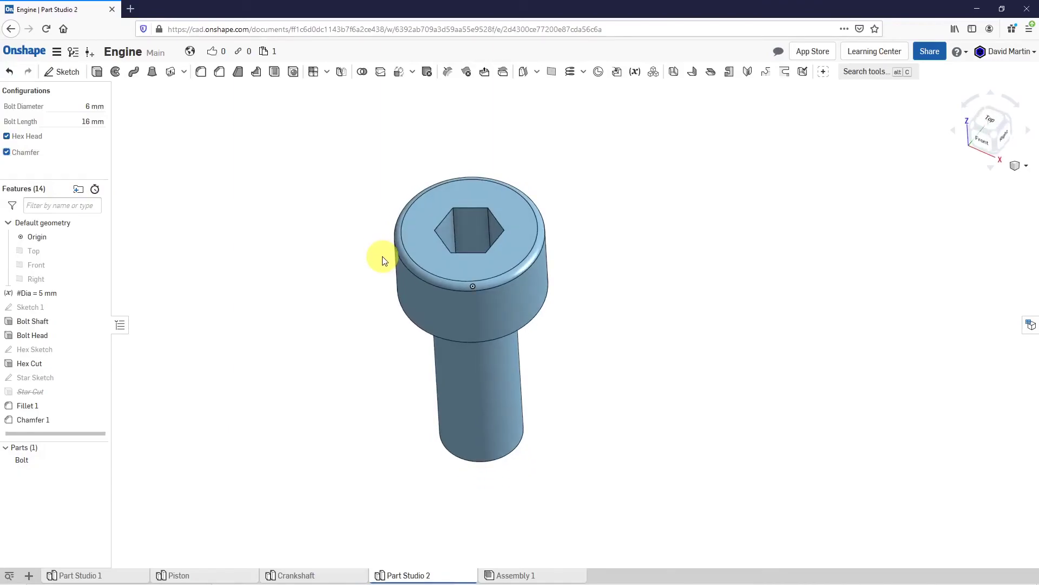
{"action": "left_click", "coordinate": [7, 136]}
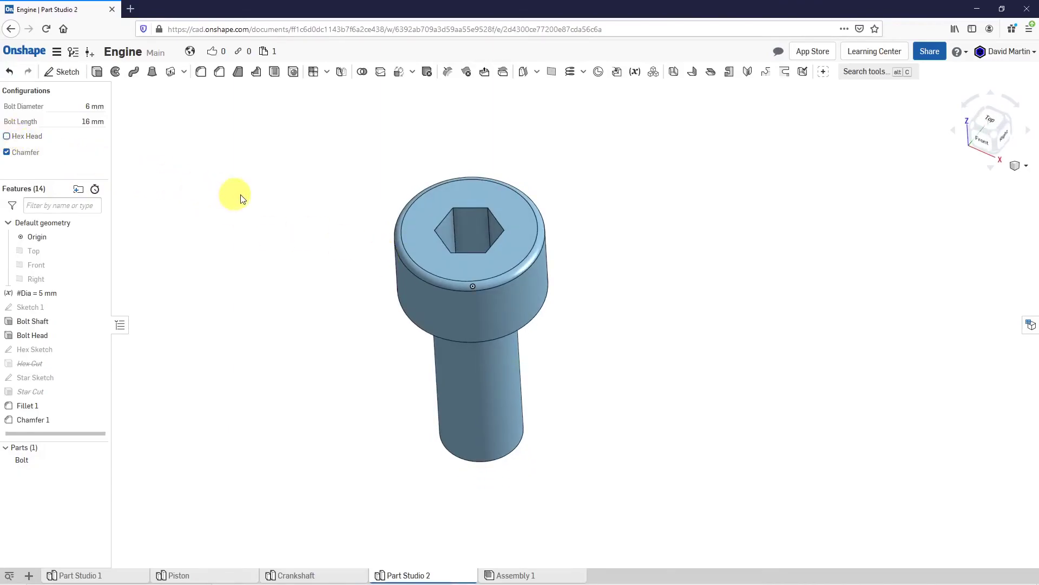
{"action": "left_click", "coordinate": [7, 137]}
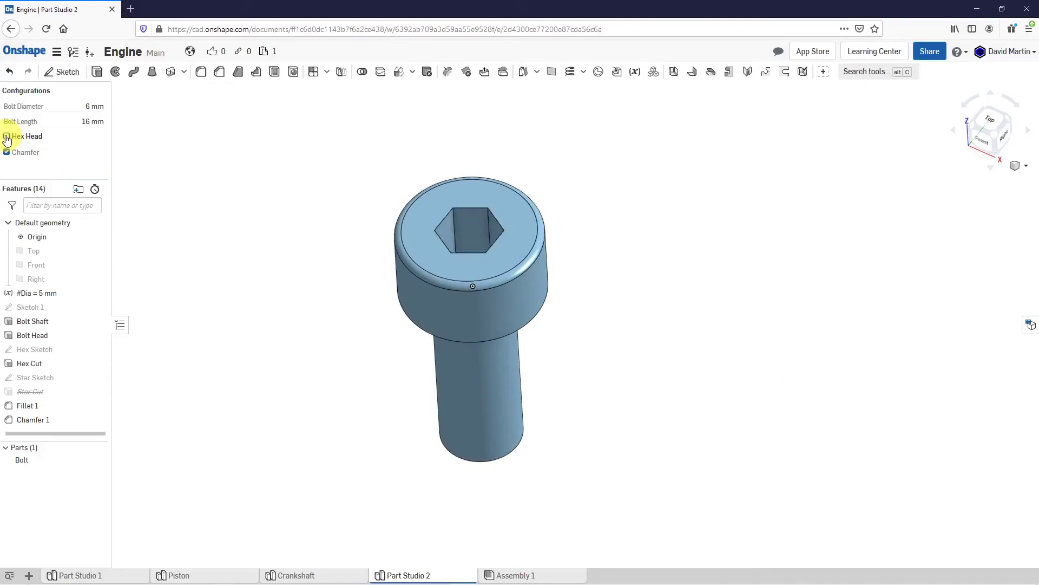
{"action": "left_click", "coordinate": [7, 137]}
{"action": "left_click", "coordinate": [6, 136]}
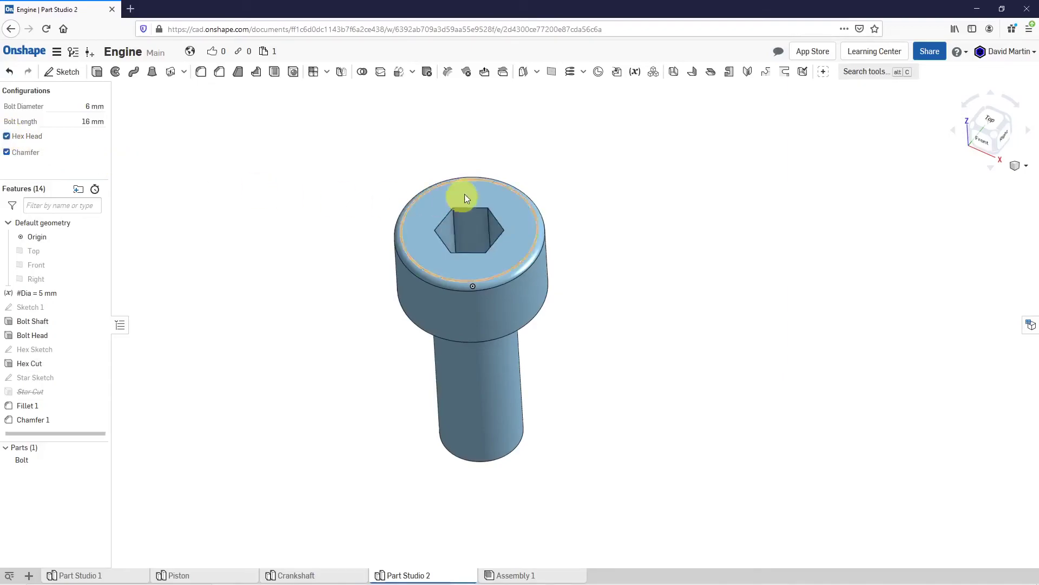
{"action": "scroll", "coordinate": [470, 191], "scroll_direction": "up", "scroll_amount": 3}
Set both Bolt Diameter and Bolt Length configurations to 10 mm.
{"action": "right_click_drag", "start_coordinate": [479, 209], "coordinate": [476, 214]}
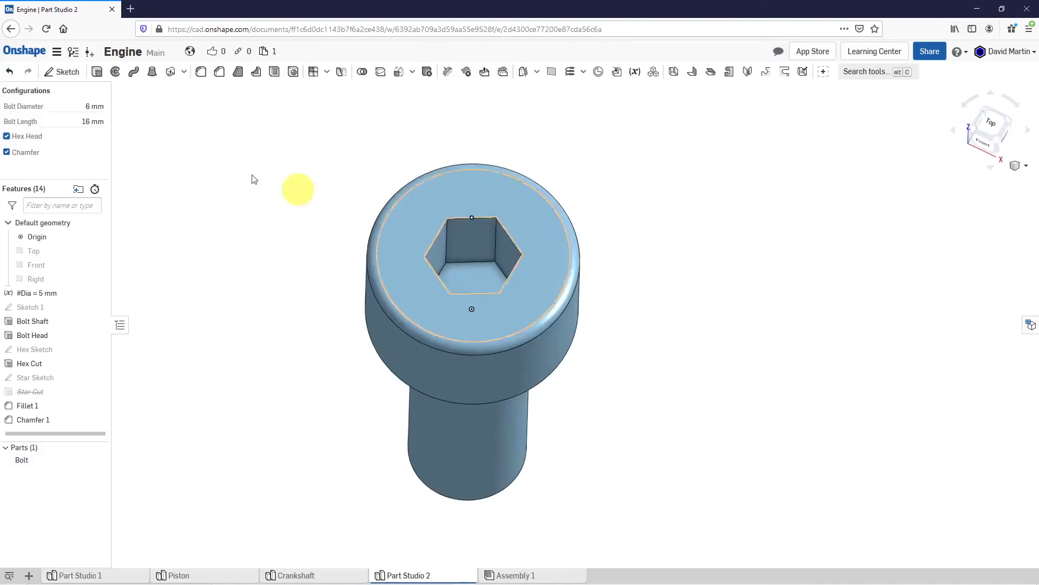
{"action": "left_click", "coordinate": [85, 105]}
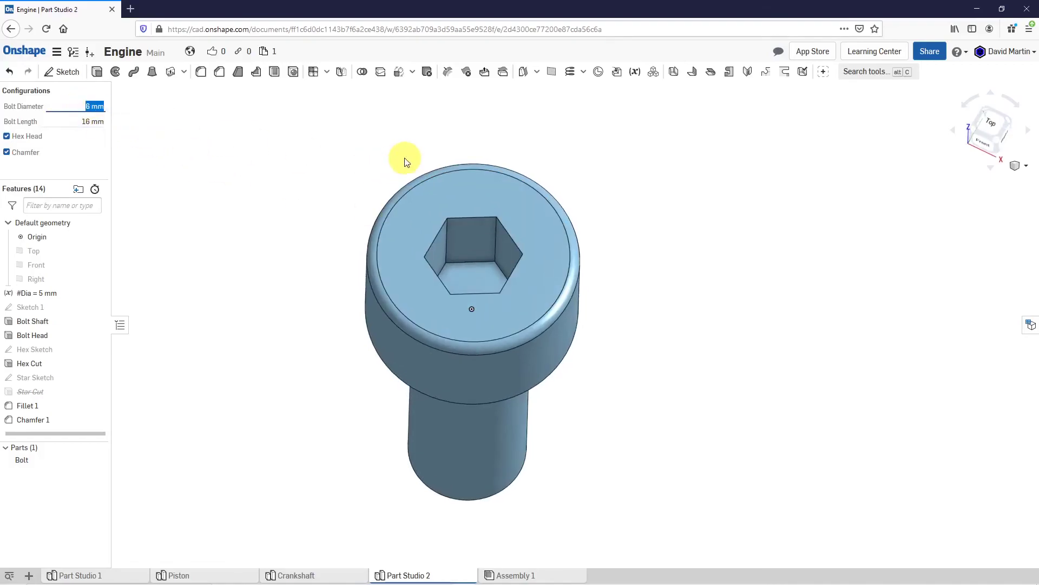
{"action": "type", "text": "10"}
{"action": "key", "text": "Return"}
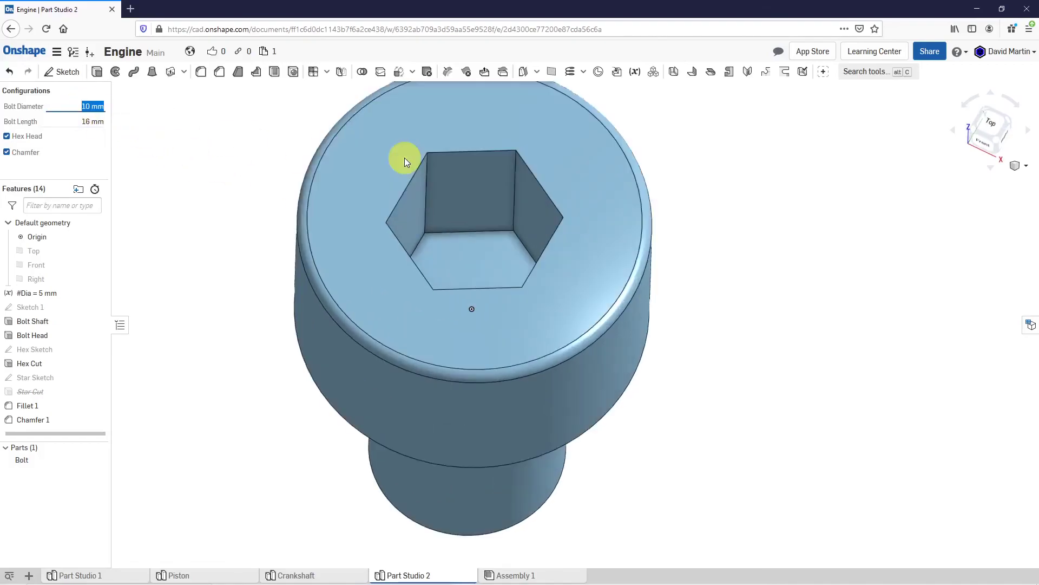
{"action": "left_click", "coordinate": [86, 121]}
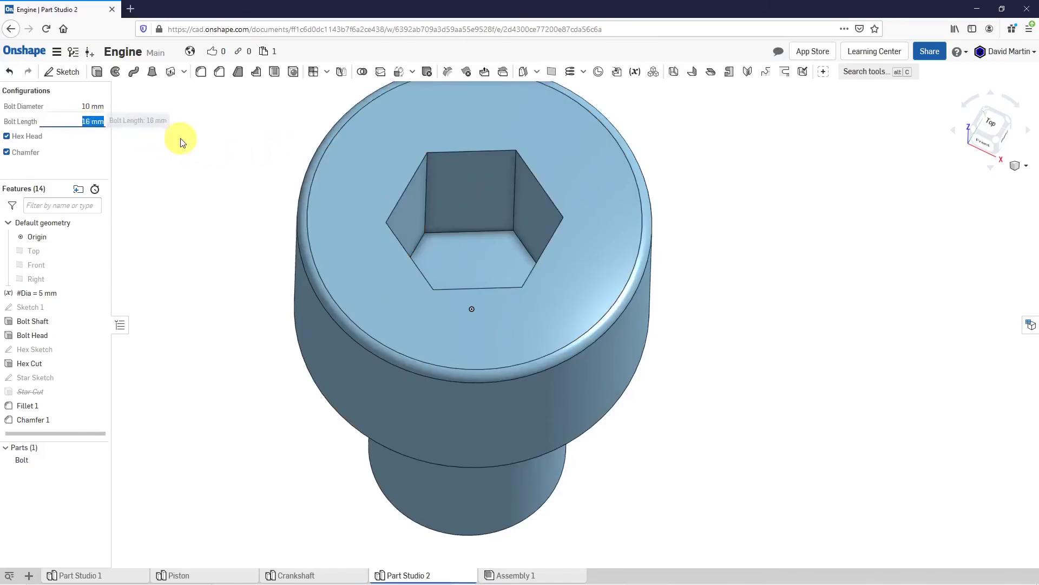
{"action": "type", "text": "10"}
{"action": "key", "text": "Return"}
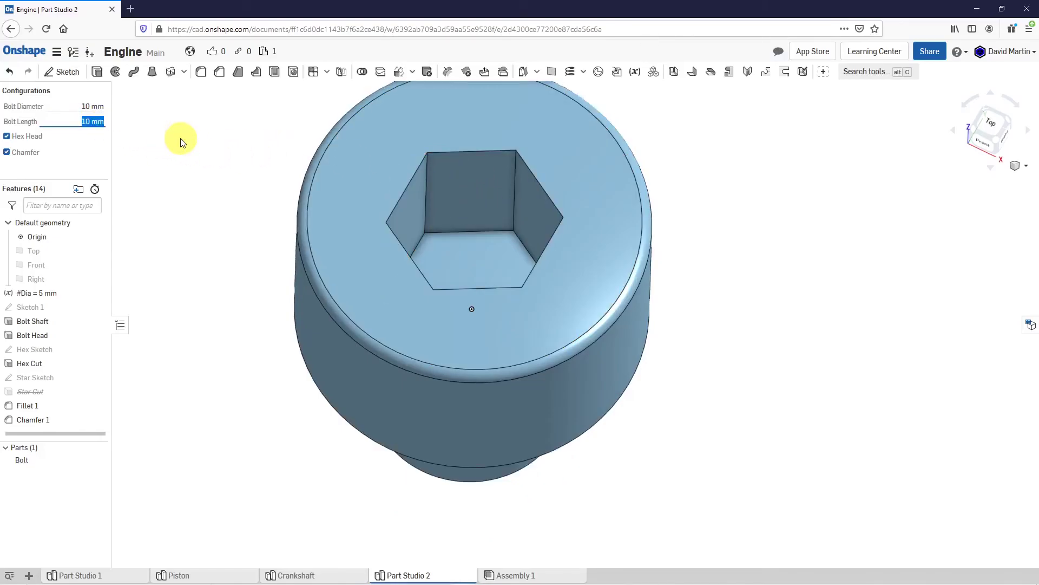
Show the resized bolt in isometric view, zoomed to fit.
{"action": "right_click_drag", "start_coordinate": [492, 313], "coordinate": [453, 262]}
{"action": "scroll", "coordinate": [486, 274], "scroll_direction": "down", "scroll_amount": 3}
{"action": "key", "text": "shift+7"}
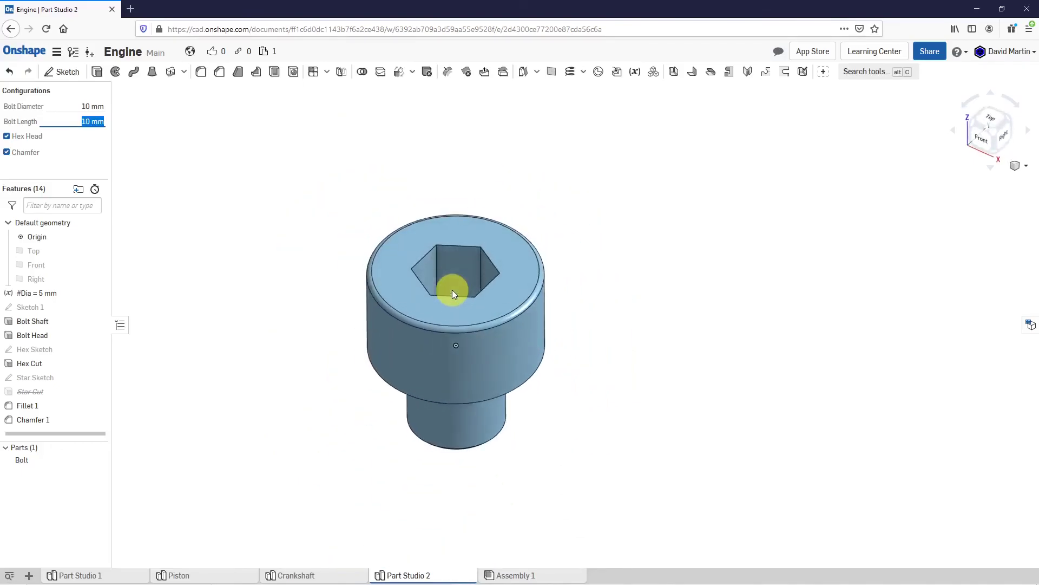
{"action": "key", "text": "f"}
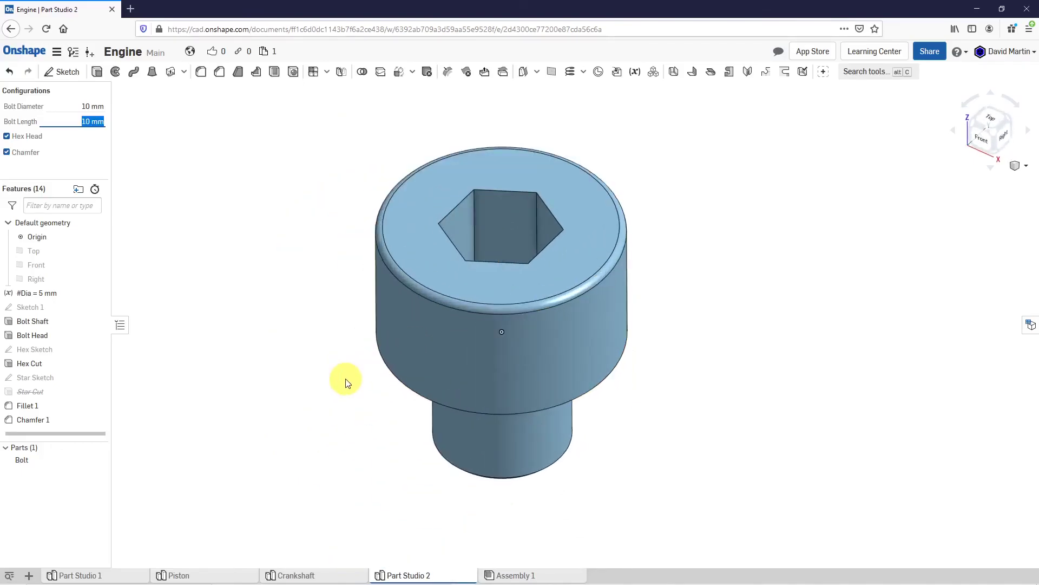